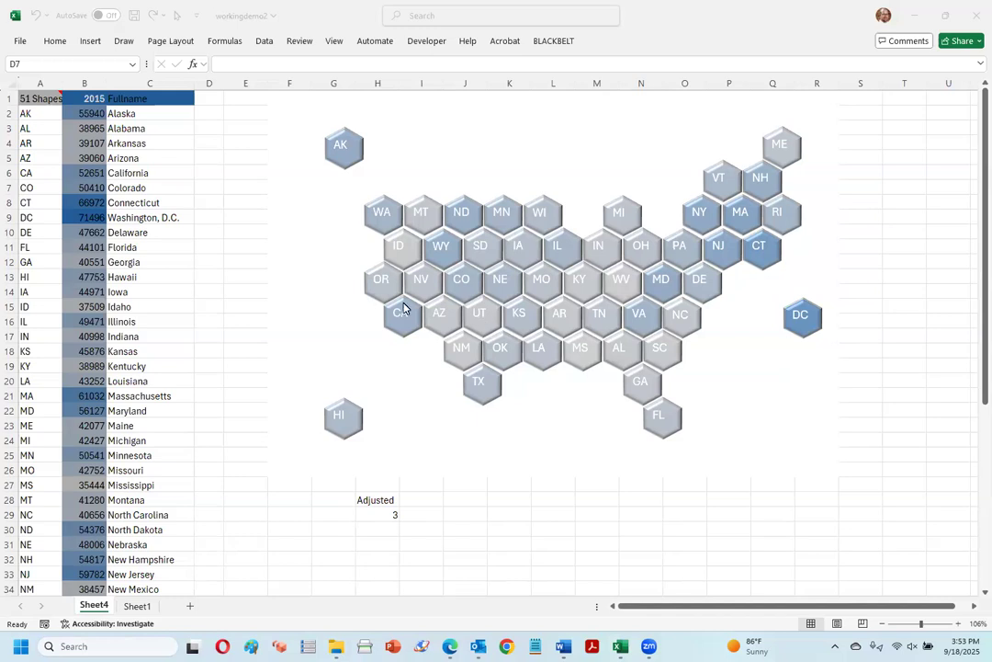
# Fill the GA cell A12 with dark orange.
pyautogui.click(38, 261)
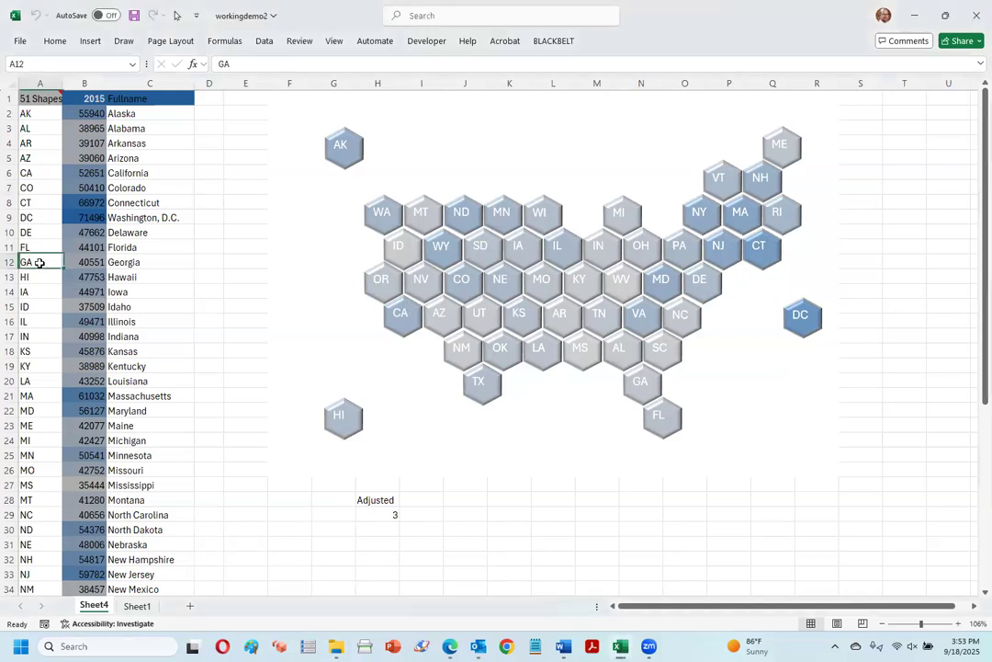
pyautogui.click(54, 40)
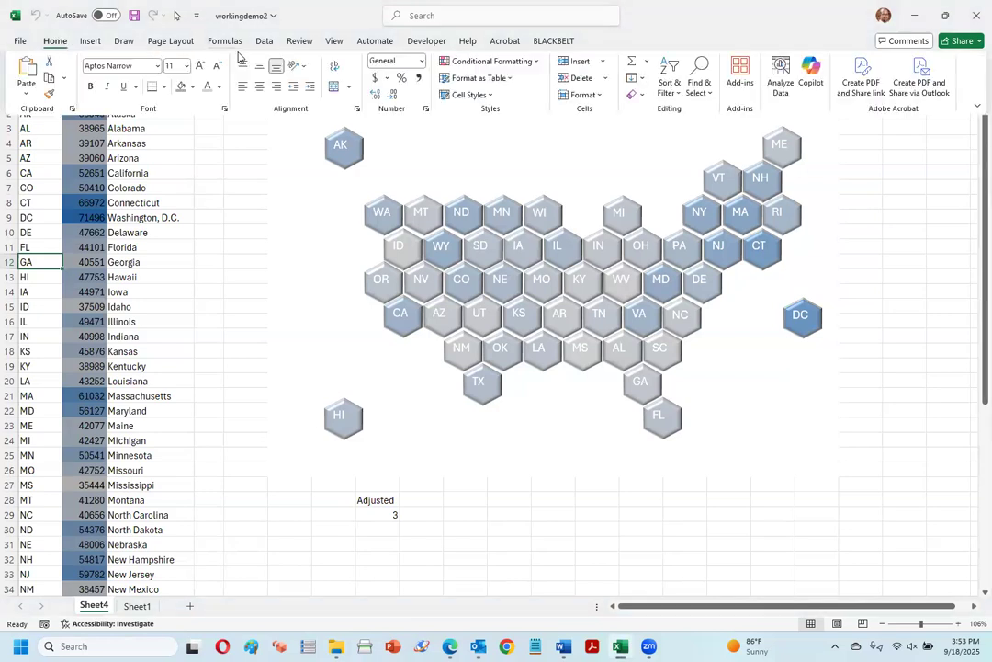
pyautogui.click(193, 88)
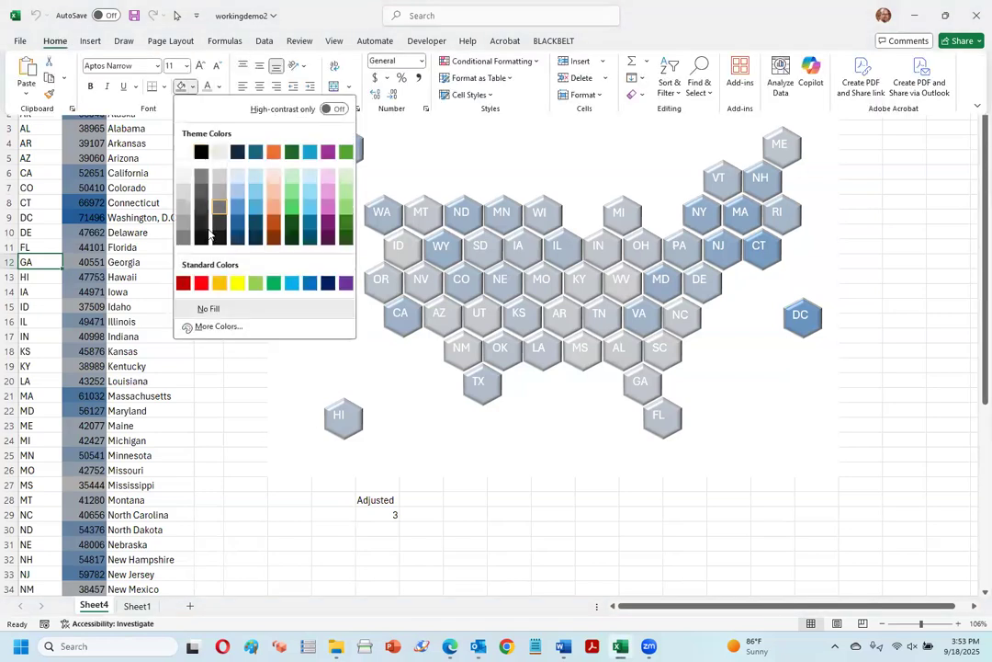
pyautogui.click(278, 222)
# Enter a temporary "d" in cell D11 to refresh the map coloring, and clear it again.
pyautogui.click(217, 245)
pyautogui.write('d')
pyautogui.press('Return')
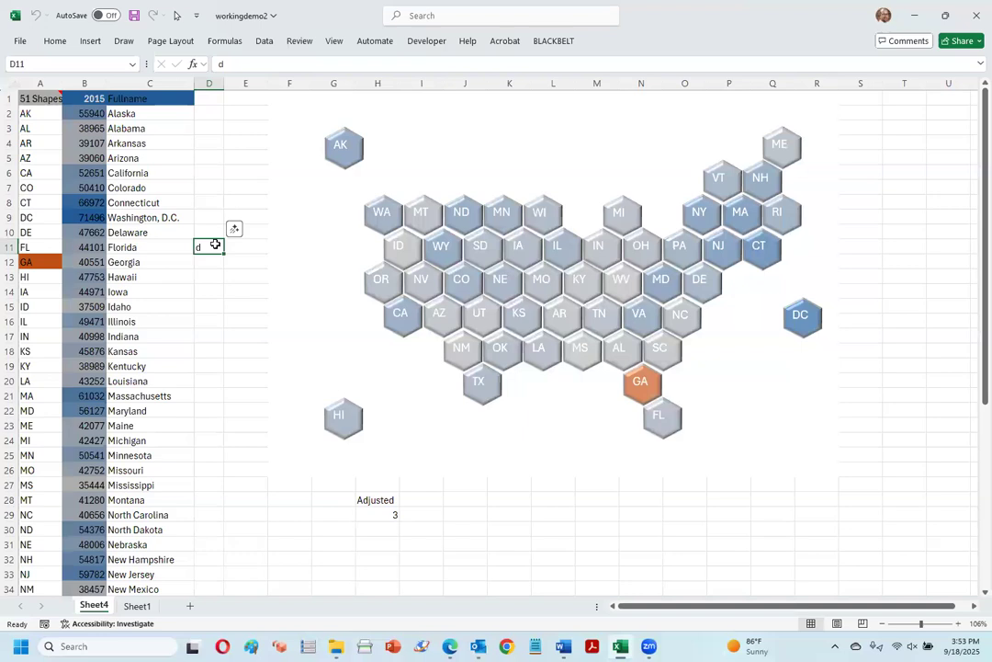
pyautogui.press('BackSpace')
pyautogui.click(202, 409)
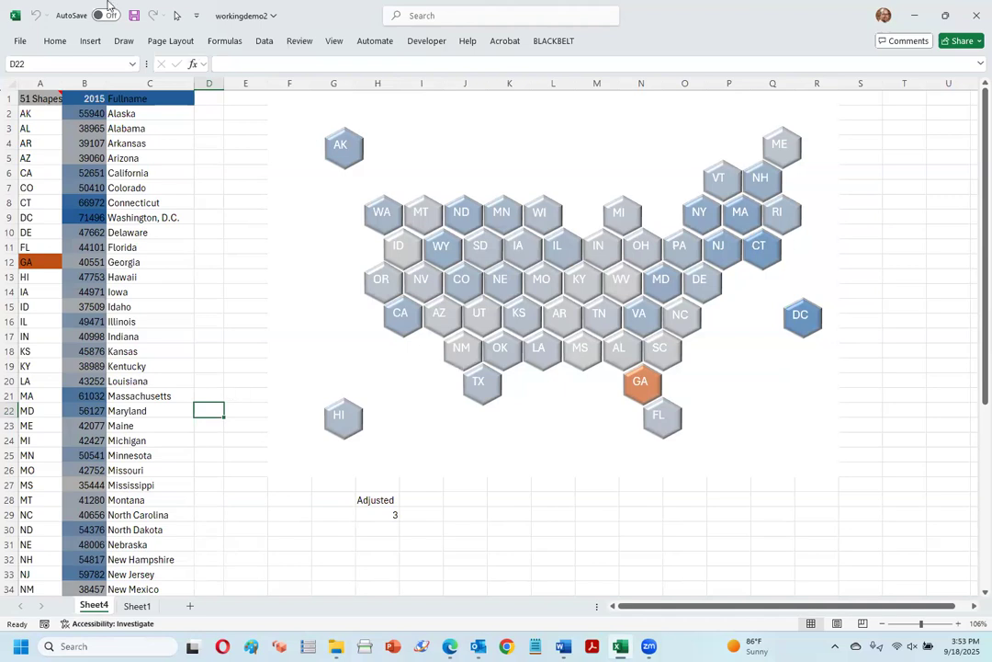
# Select all the state hexagons on the map and set their bevel effect to No Bevel.
pyautogui.click(177, 17)
pyautogui.moveTo(260, 102); pyautogui.dragTo(842, 466)
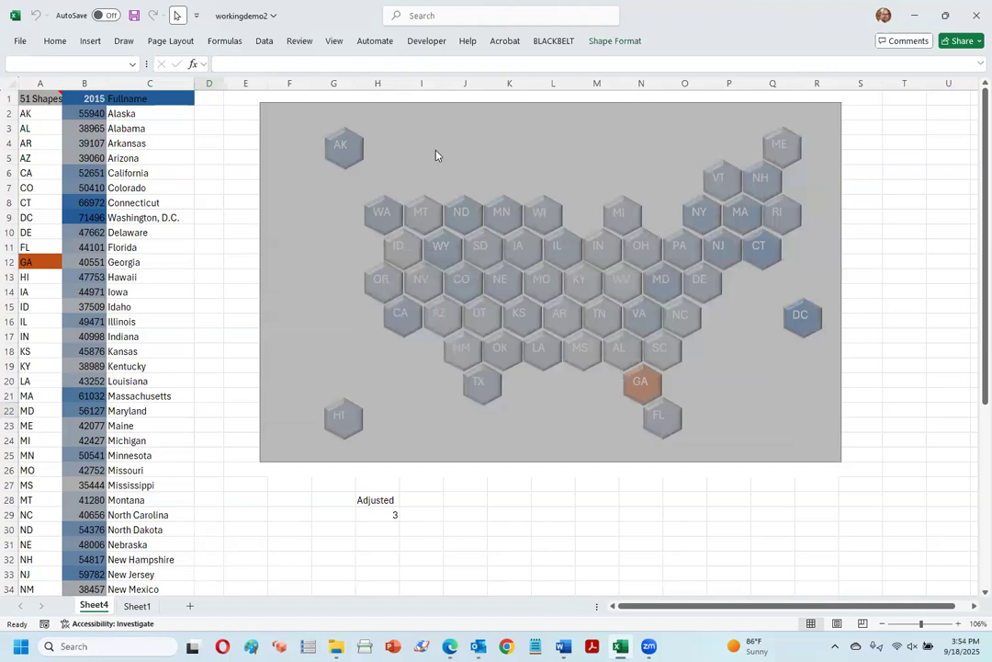
pyautogui.click(54, 44)
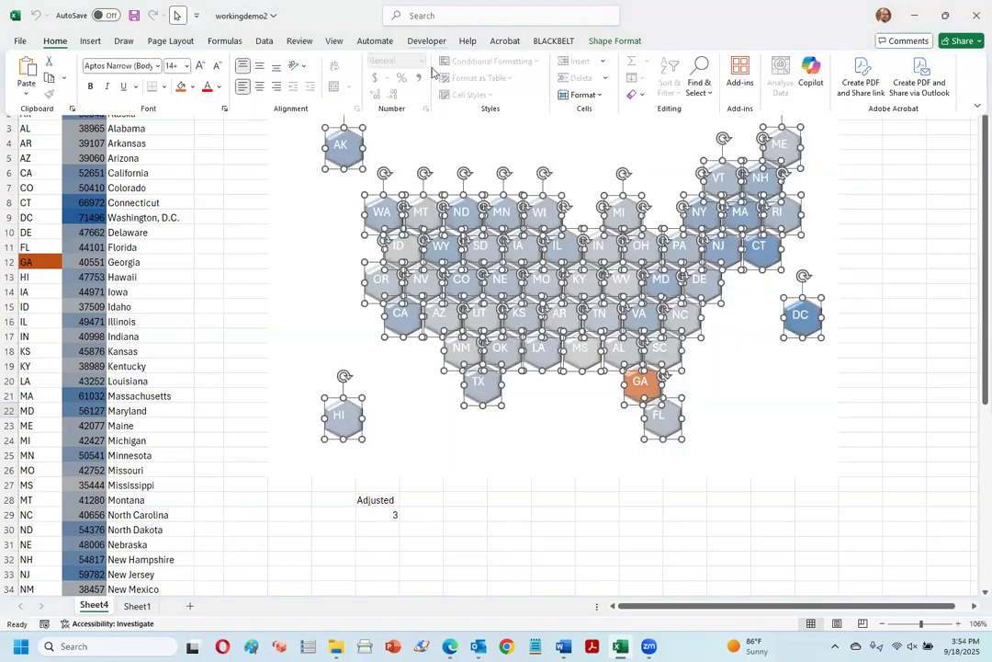
pyautogui.click(614, 41)
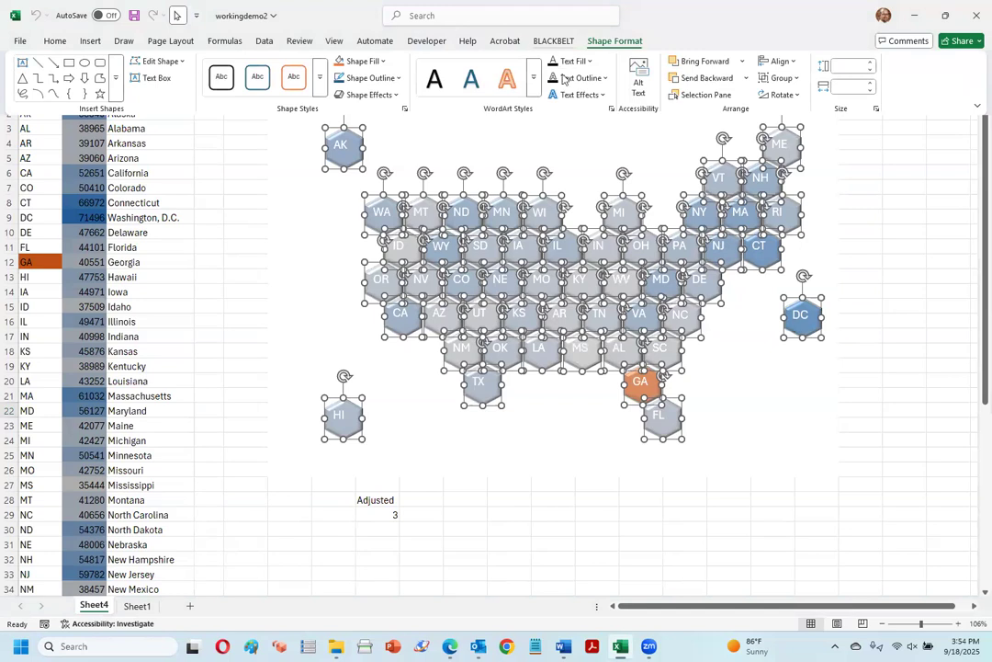
pyautogui.click(372, 95)
pyautogui.moveTo(375, 255)
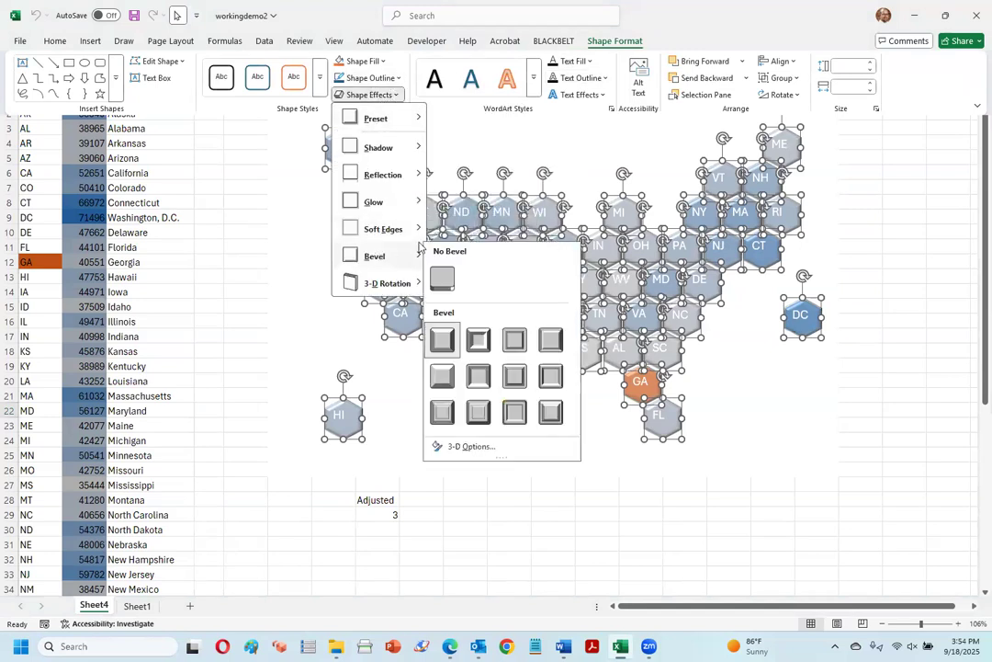
pyautogui.click(448, 272)
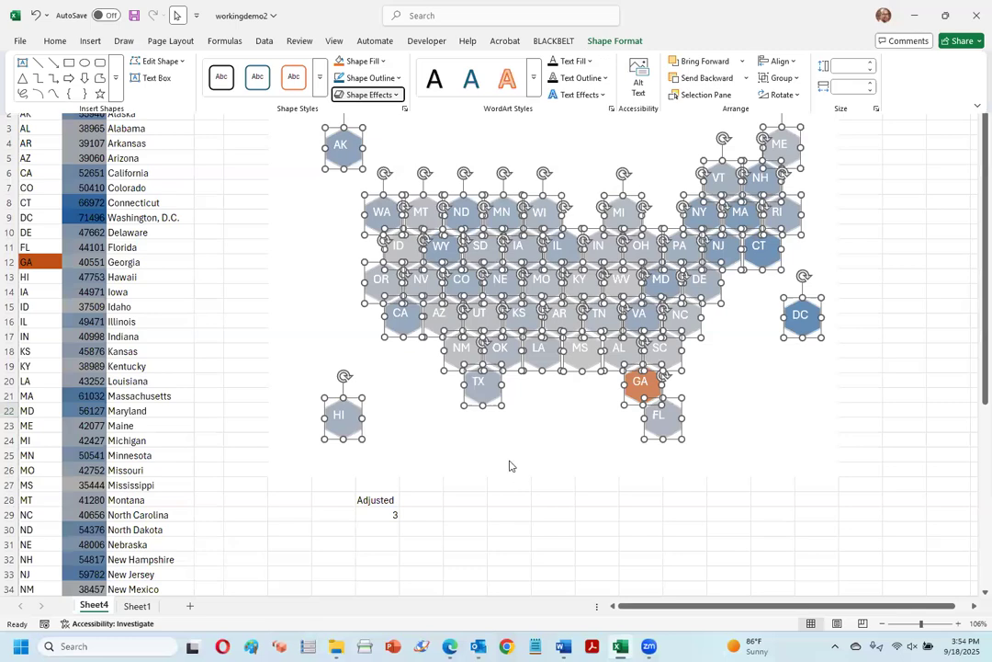
pyautogui.click(512, 463)
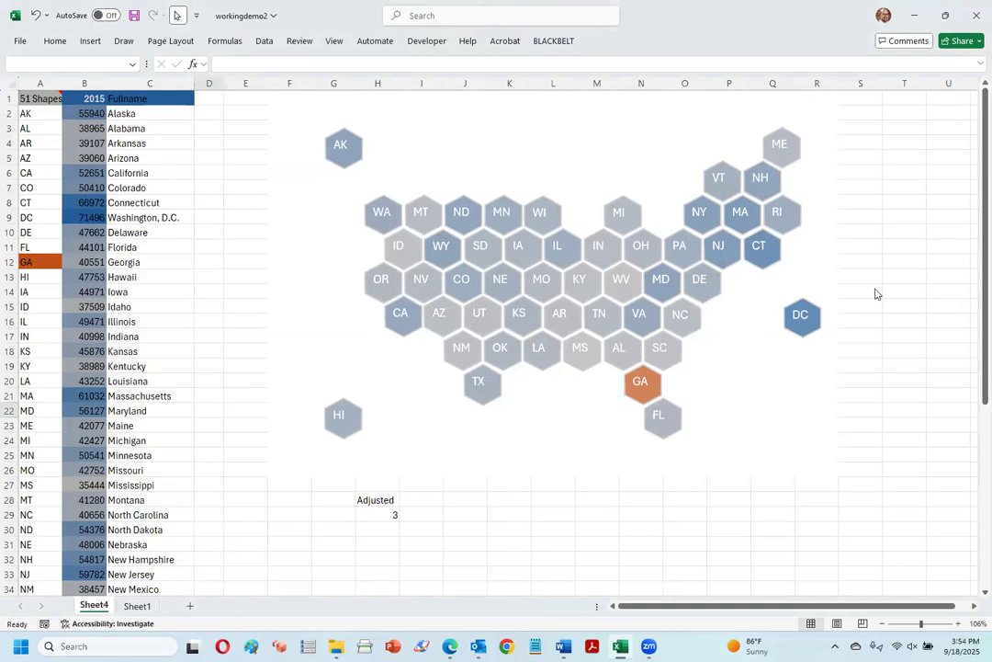
pyautogui.click(866, 261)
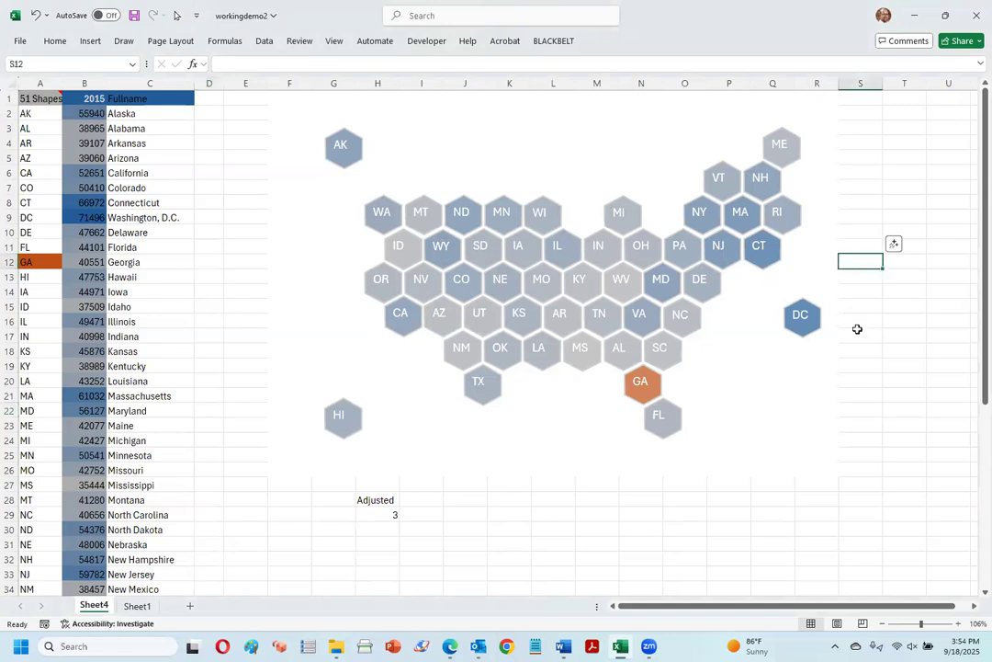
pyautogui.click(860, 413)
pyautogui.click(869, 306)
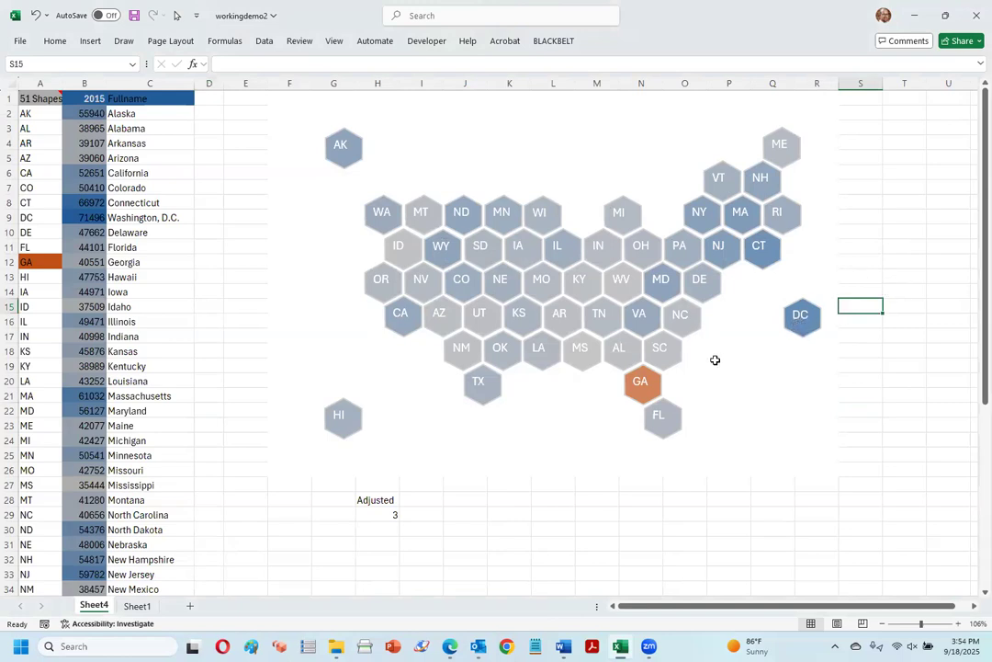
# Assign the MS hexagon to a specified subset named SouthEast with a teal-green subset color, bordered but not filled.
pyautogui.click(591, 363)
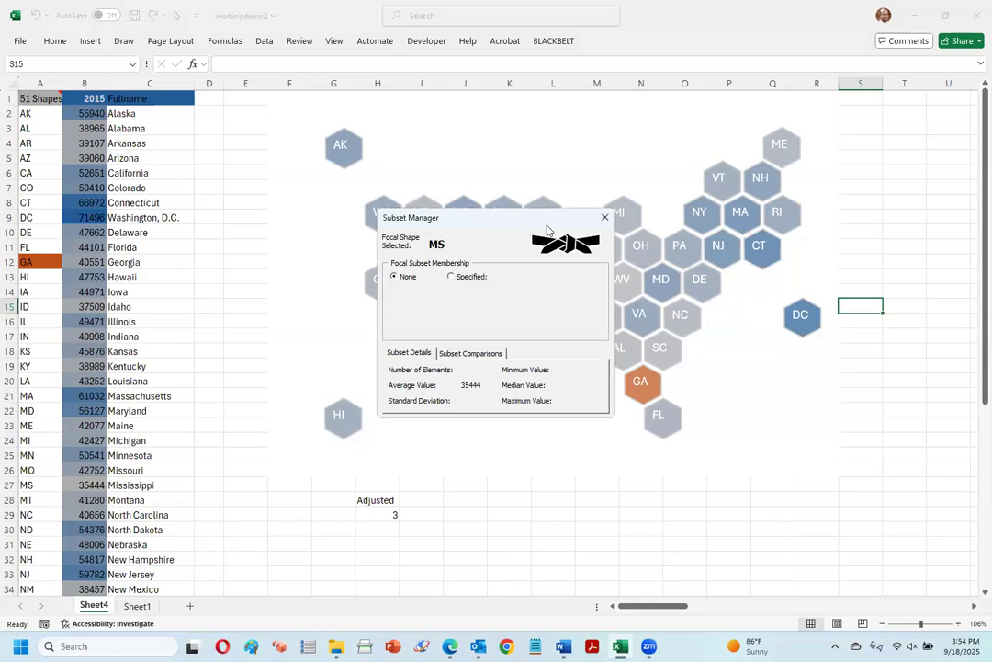
pyautogui.moveTo(513, 229); pyautogui.dragTo(294, 272)
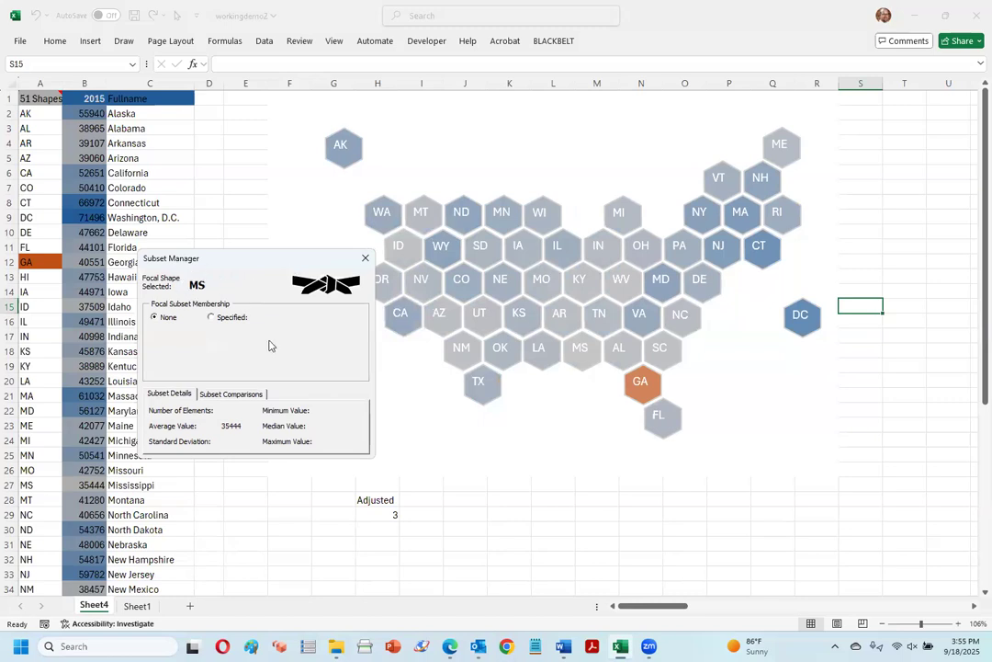
pyautogui.click(217, 319)
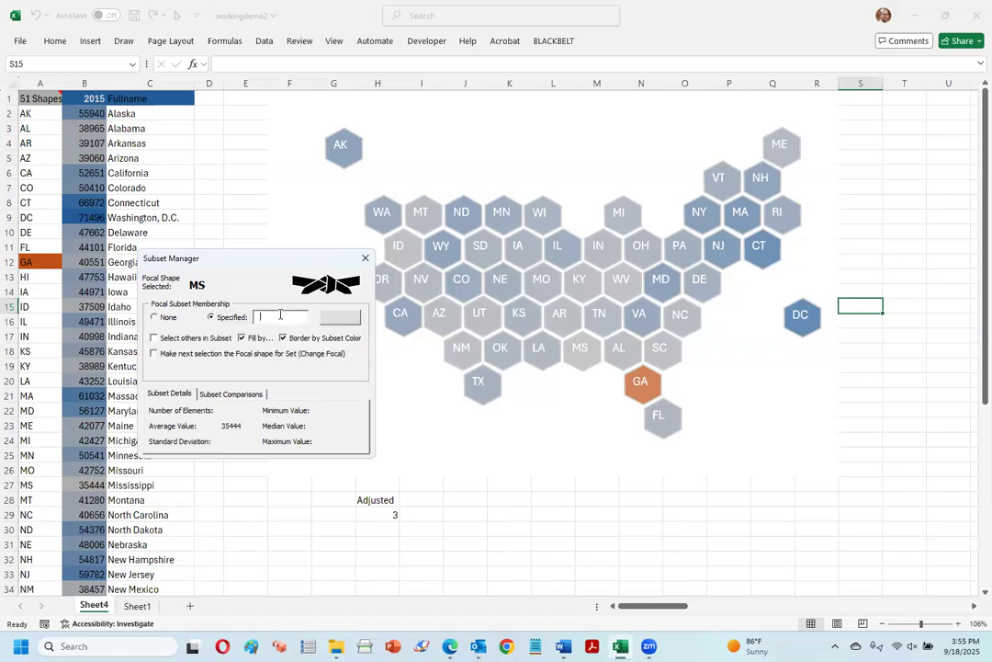
pyautogui.write('SouthEast')
pyautogui.click(340, 321)
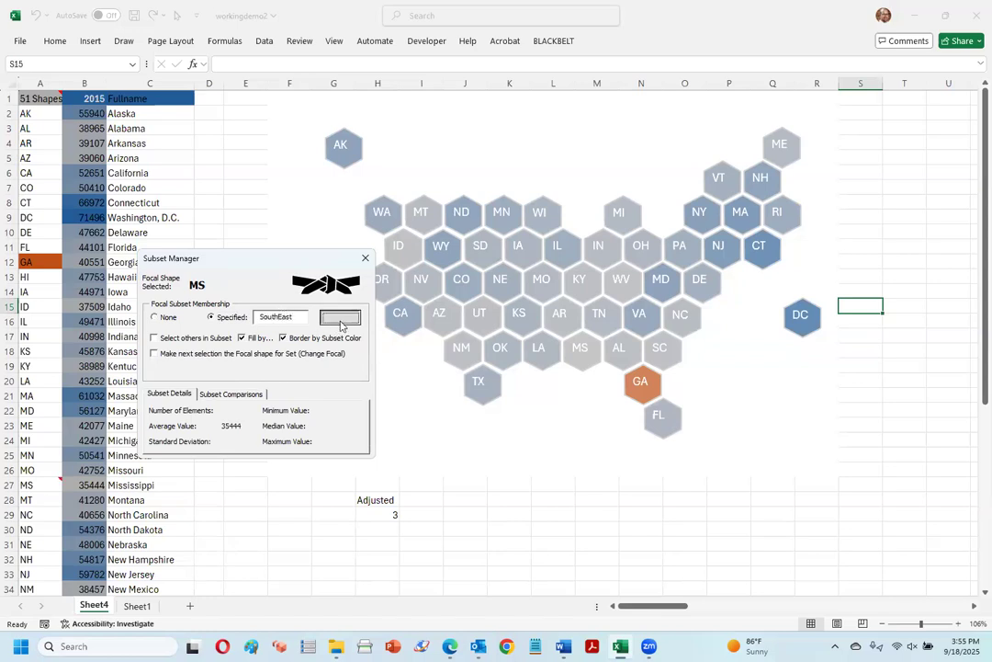
pyautogui.click(338, 359)
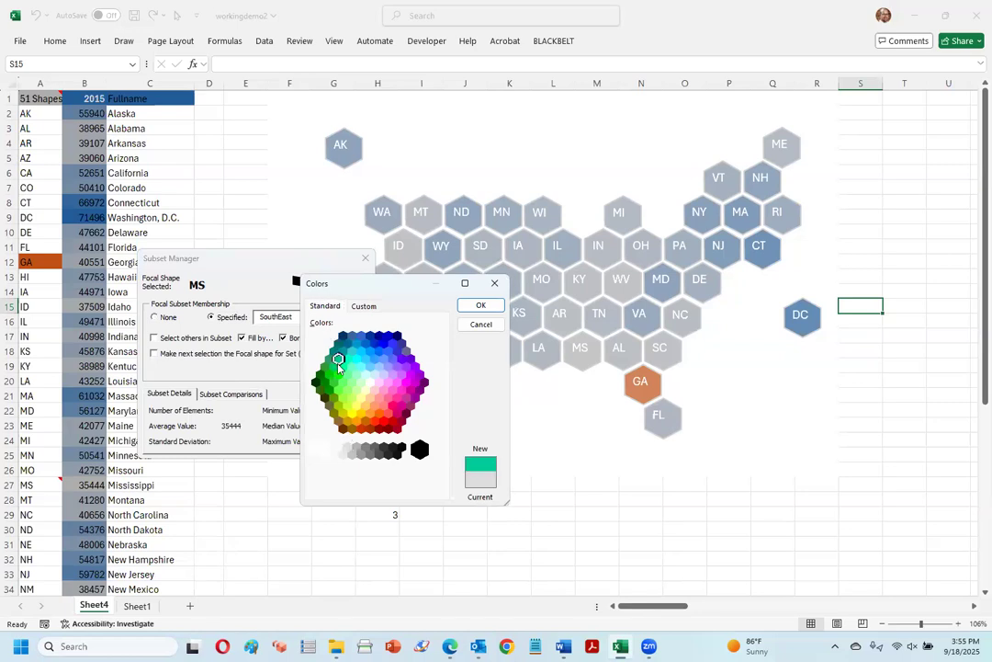
pyautogui.click(481, 305)
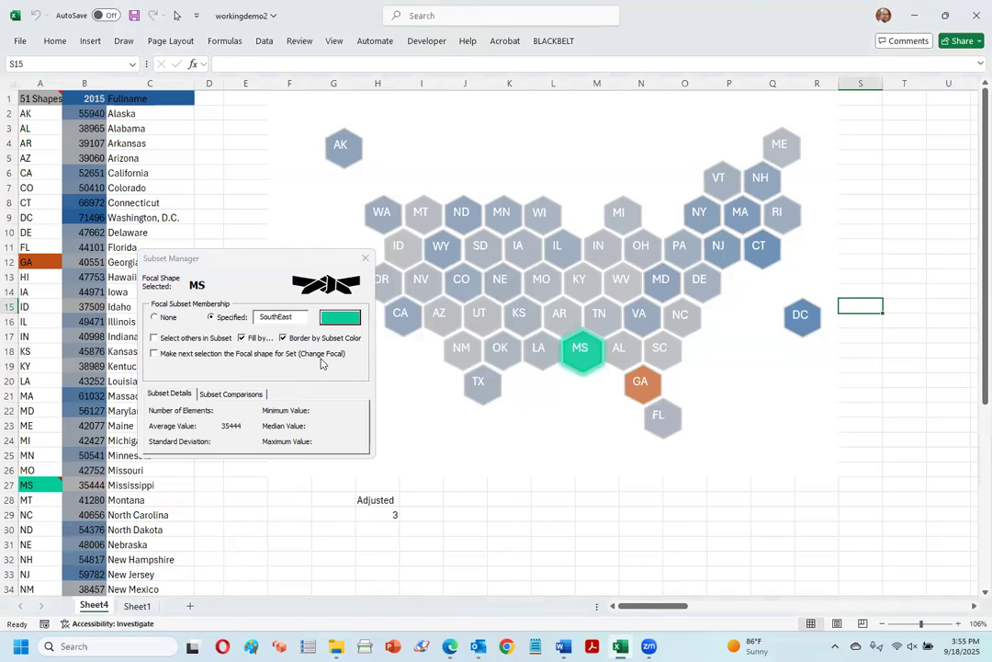
pyautogui.click(243, 338)
pyautogui.click(243, 338)
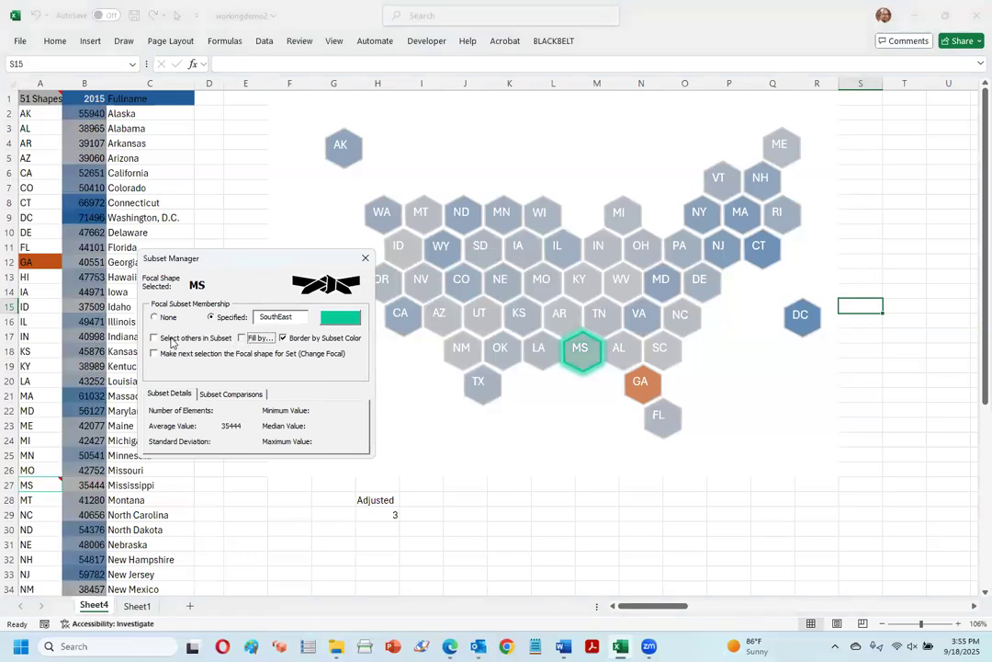
# Add the AL, SC, FL and GA hexagons to the SouthEast subset and close the Subset Manager.
pyautogui.click(155, 338)
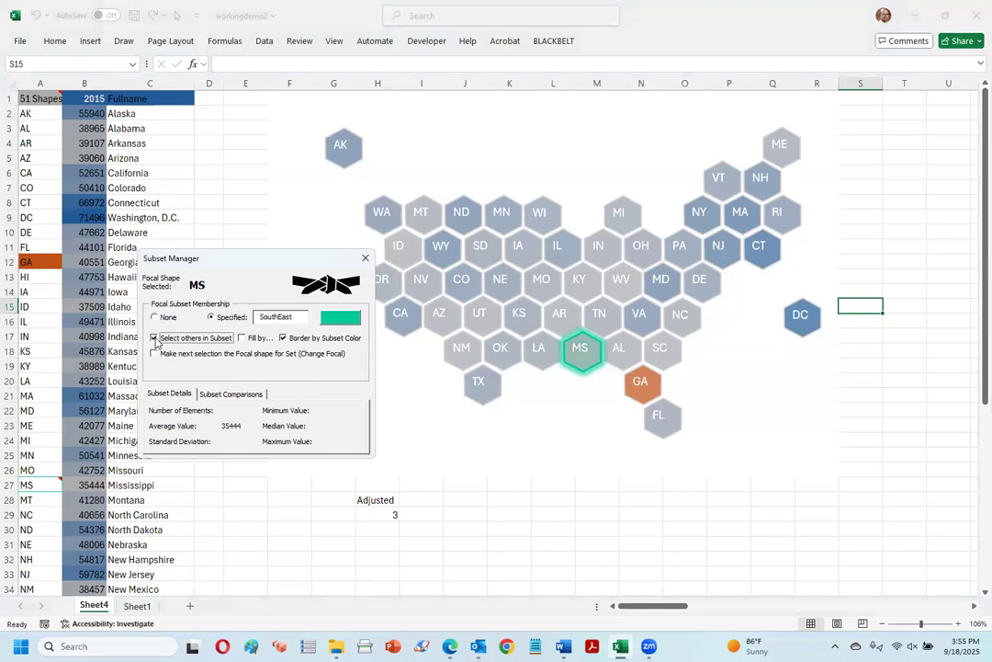
pyautogui.click(629, 363)
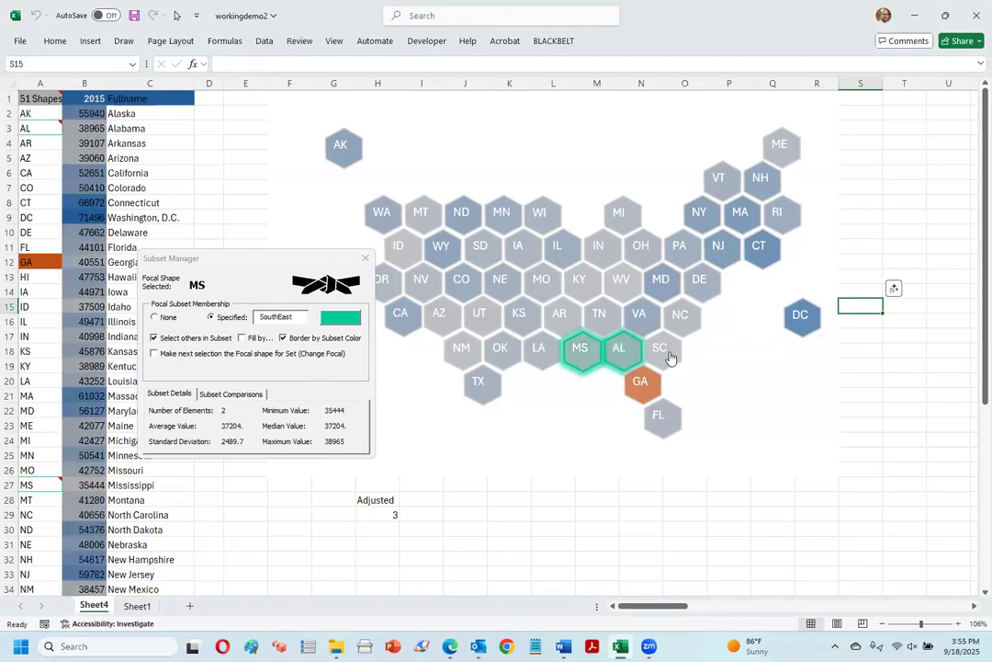
pyautogui.click(667, 428)
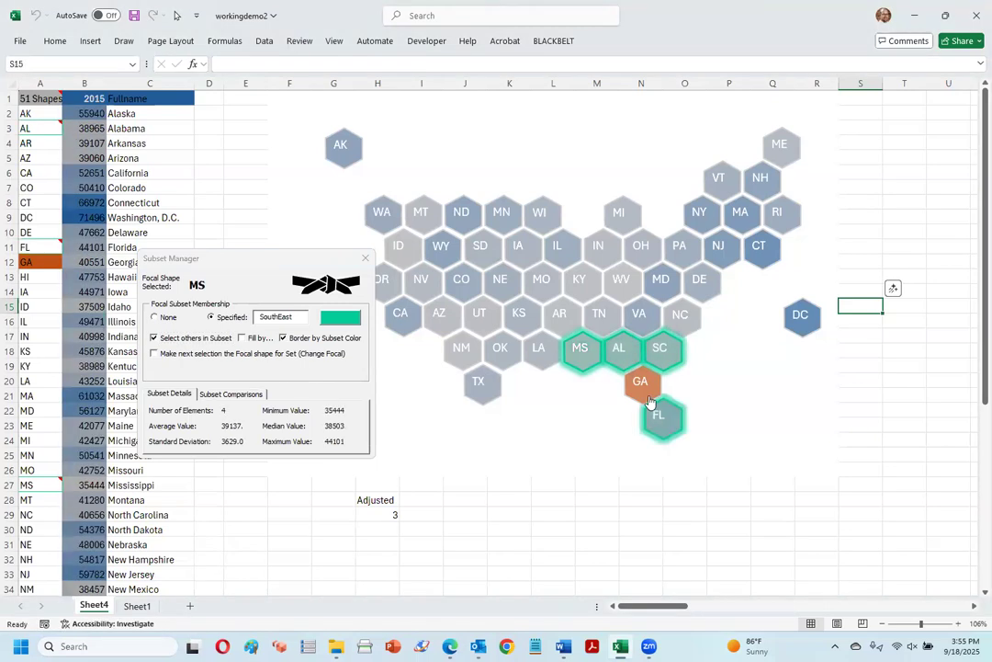
pyautogui.click(632, 392)
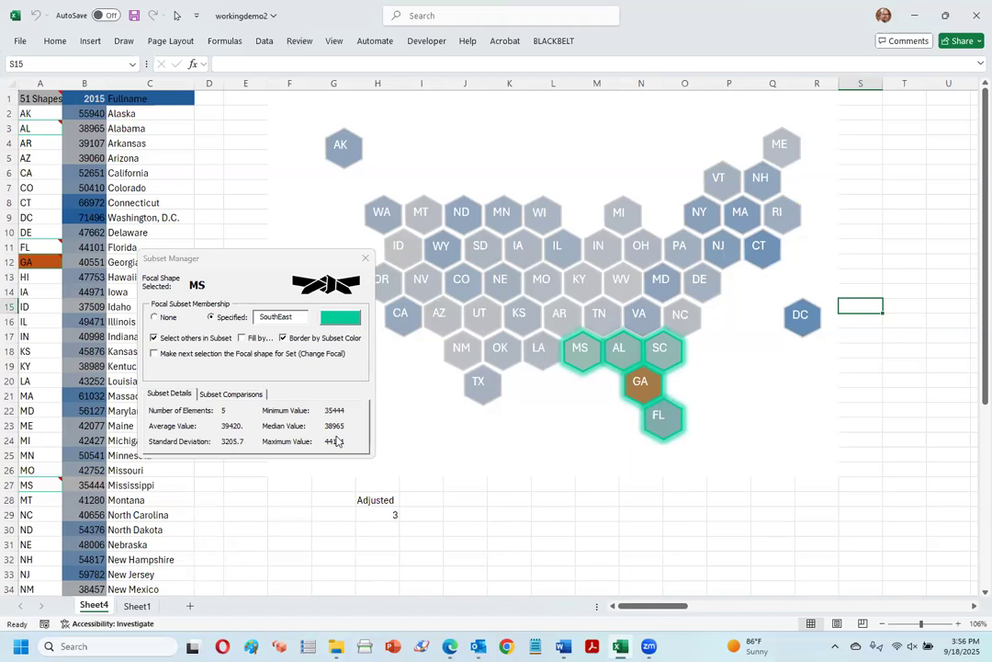
pyautogui.click(365, 261)
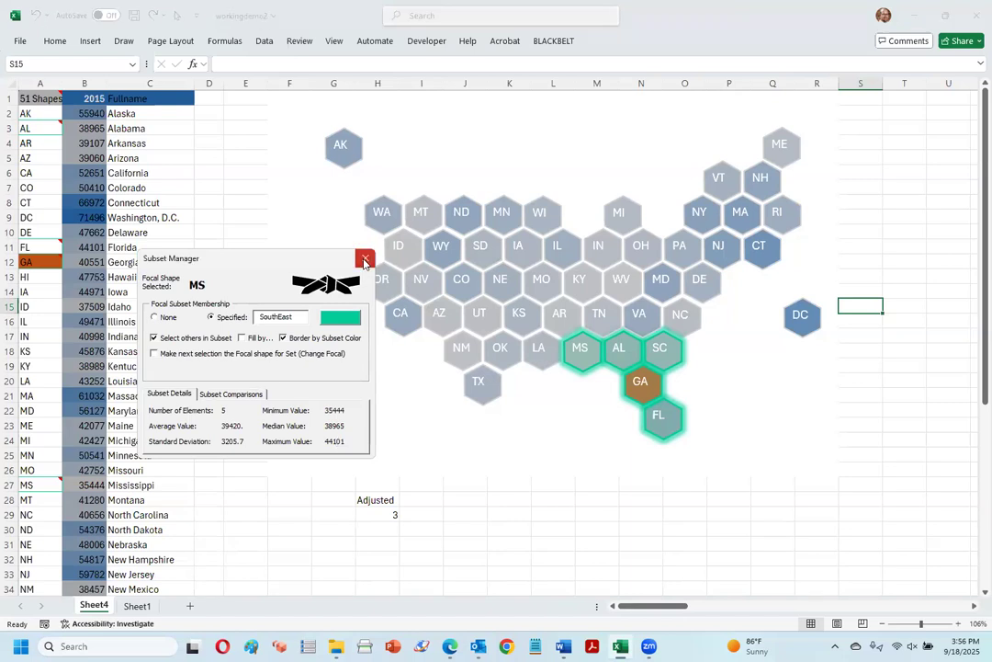
pyautogui.click(365, 262)
pyautogui.click(528, 467)
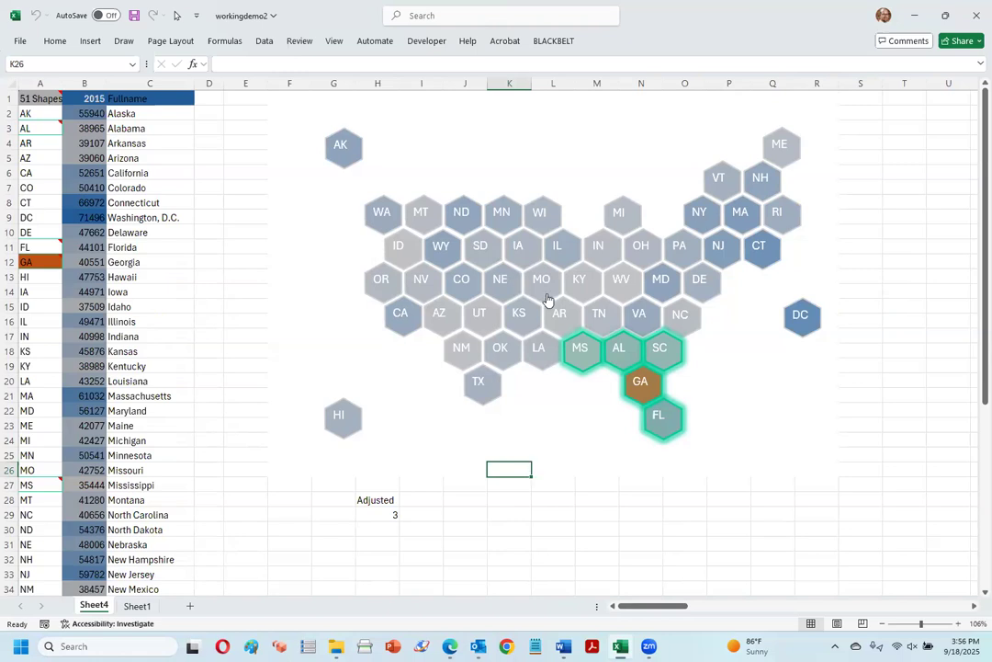
# Assign the CT hexagon to a specified subset named NorthEast with a purple subset color, bordered but not filled.
pyautogui.click(770, 258)
pyautogui.click(465, 277)
pyautogui.write('N')
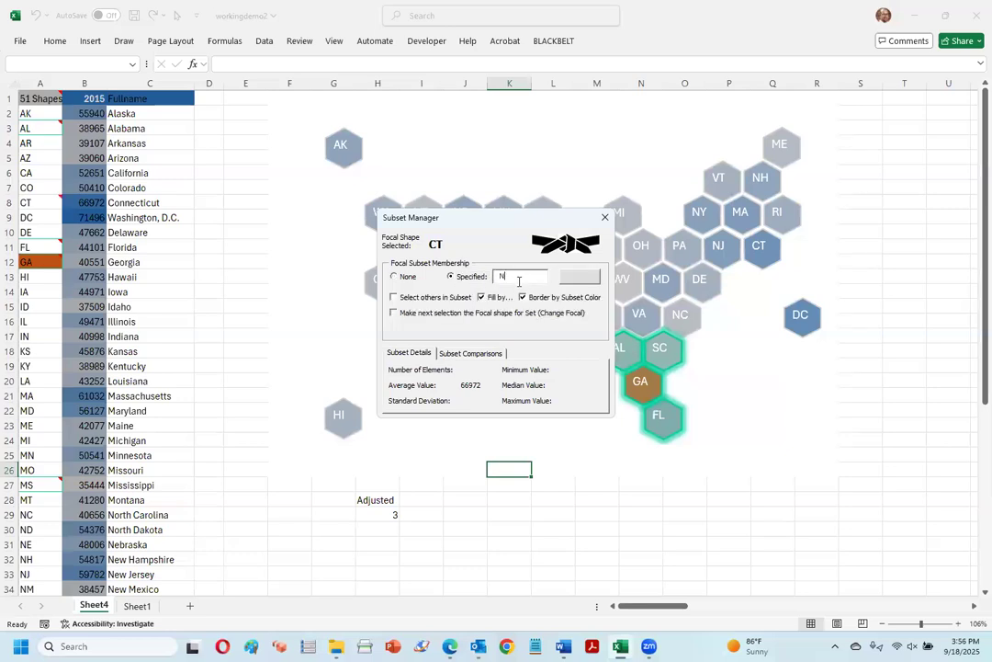
pyautogui.write('orthEast')
pyautogui.click(574, 278)
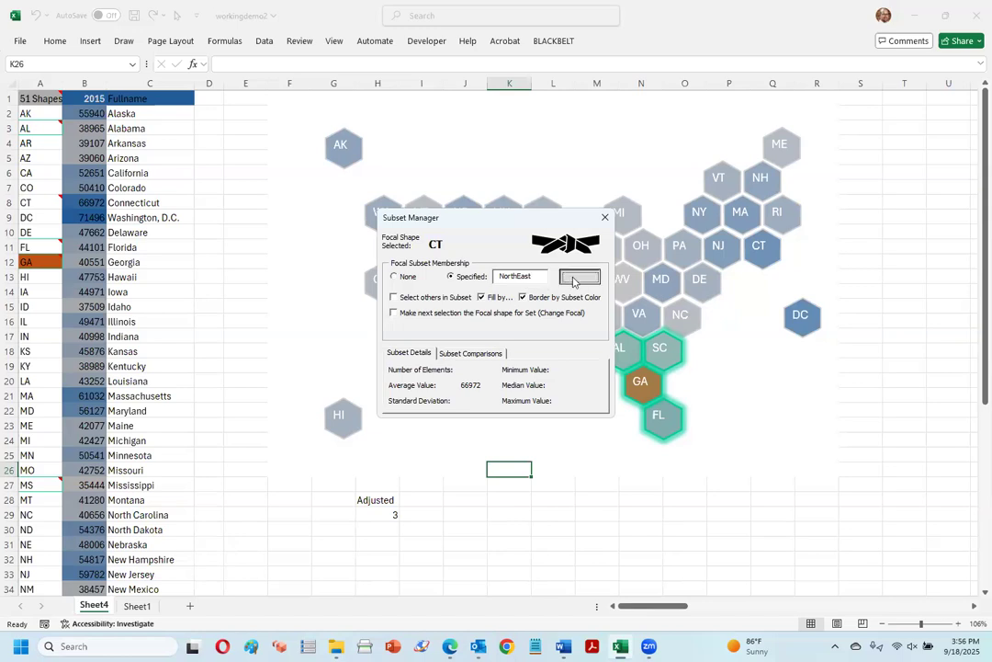
pyautogui.click(421, 375)
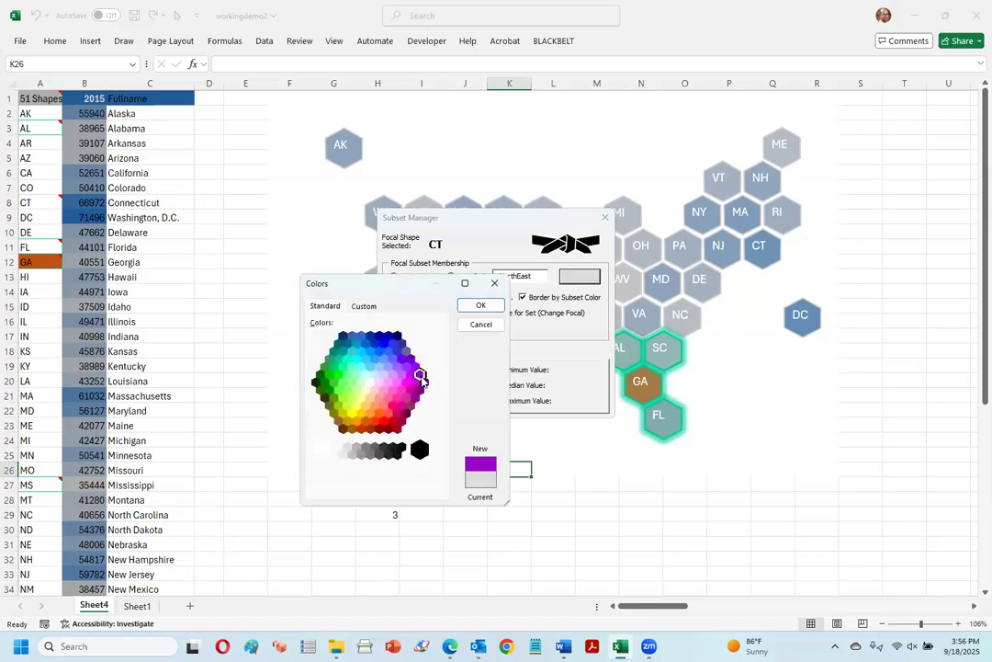
pyautogui.click(480, 305)
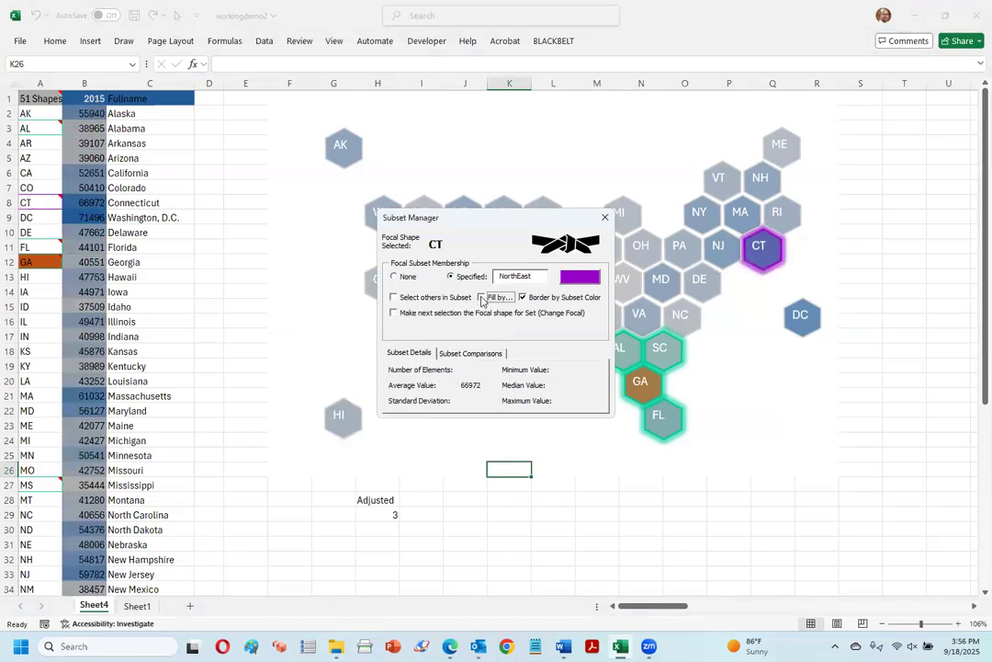
# Add the NJ, MA, DC and NY hexagons to the NorthEast subset.
pyautogui.click(432, 299)
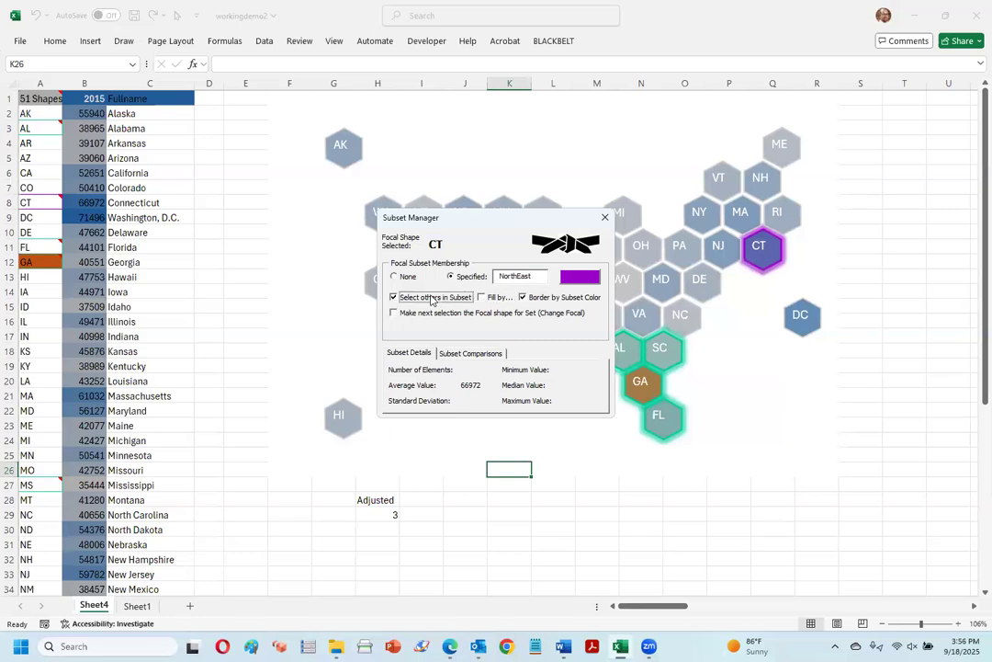
pyautogui.click(724, 250)
pyautogui.click(745, 225)
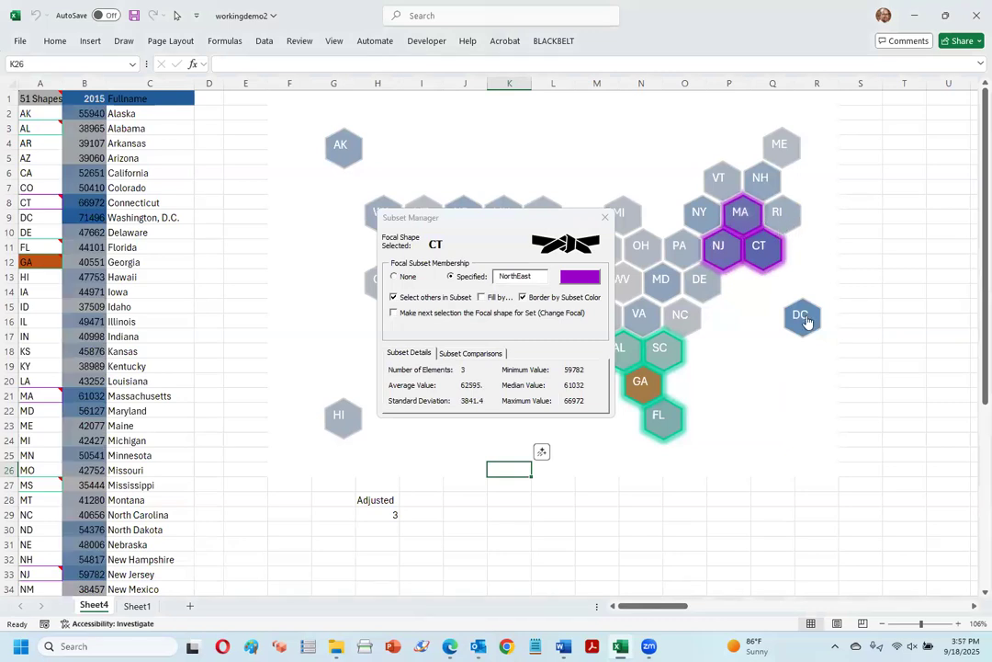
pyautogui.click(803, 313)
pyautogui.click(699, 212)
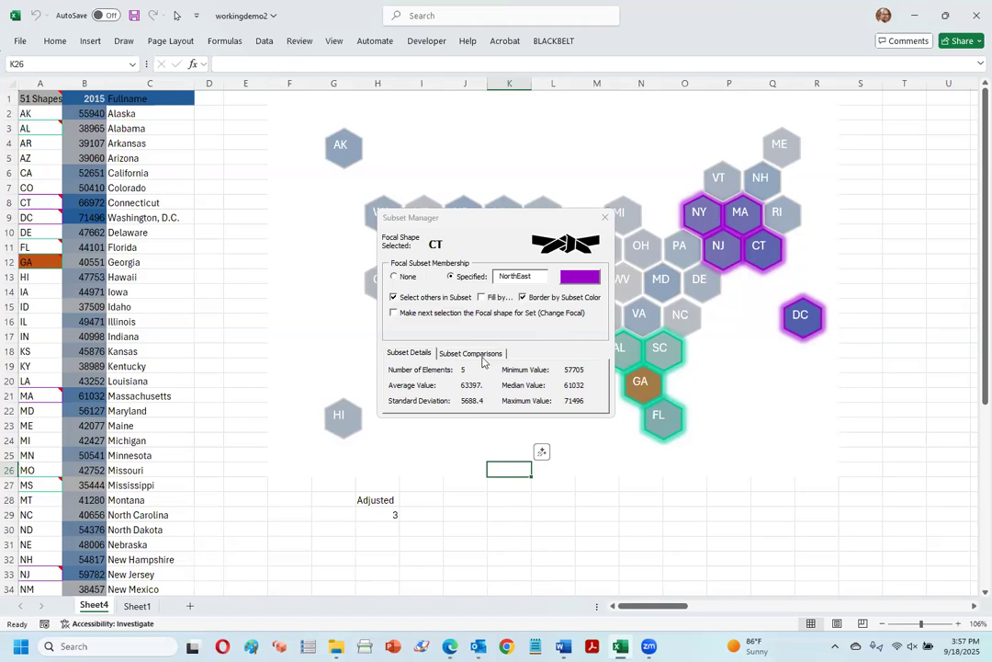
# Compare the NorthEast subset's 2015 values against the SouthEast subset and close the Subset Manager.
pyautogui.moveTo(498, 223); pyautogui.dragTo(384, 208)
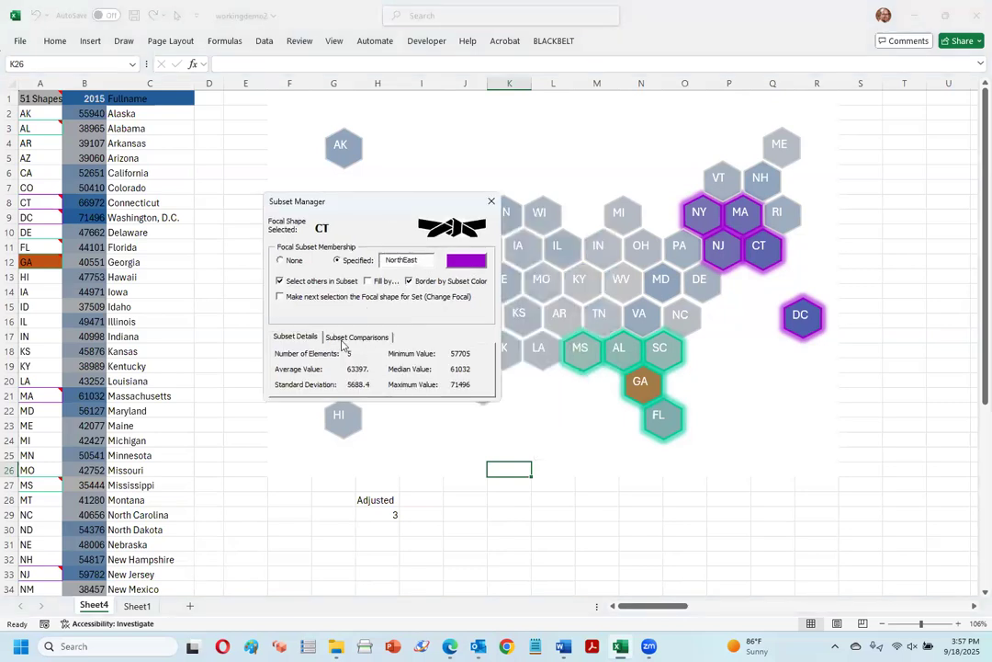
pyautogui.click(343, 342)
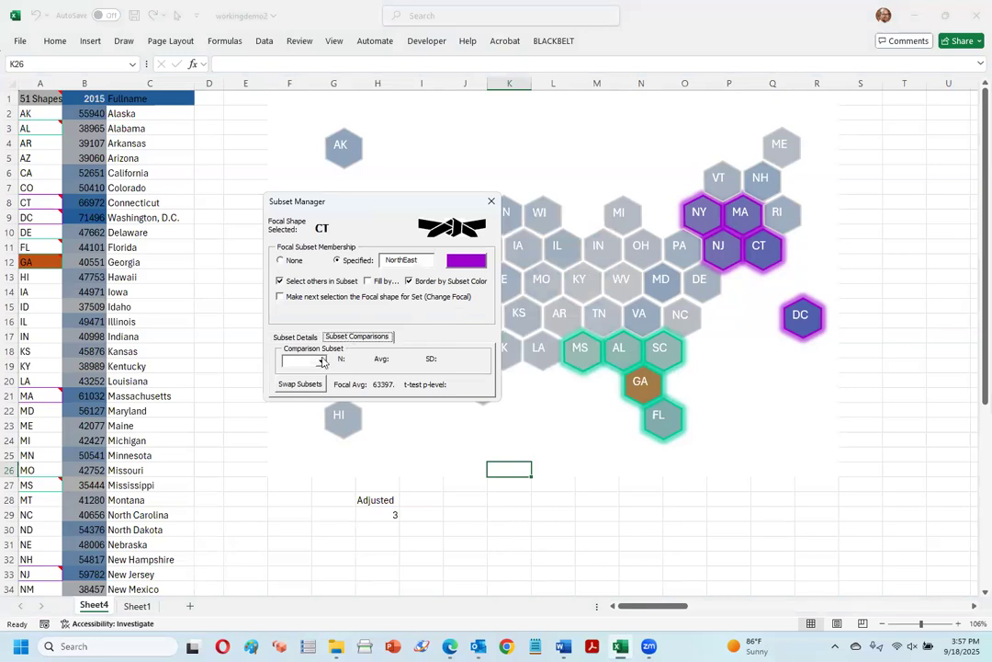
pyautogui.click(322, 361)
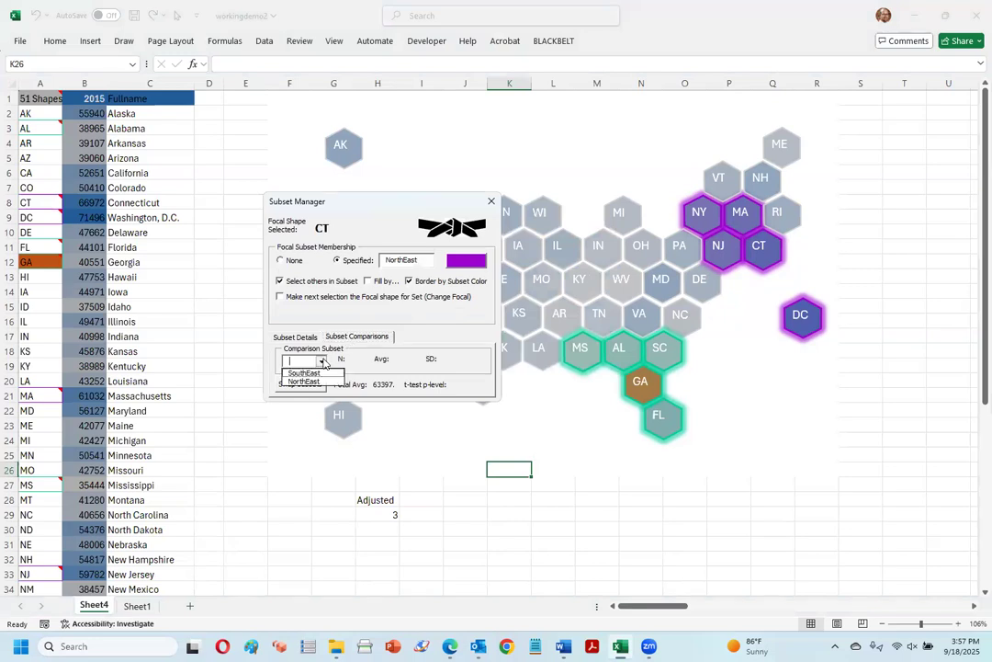
pyautogui.click(308, 373)
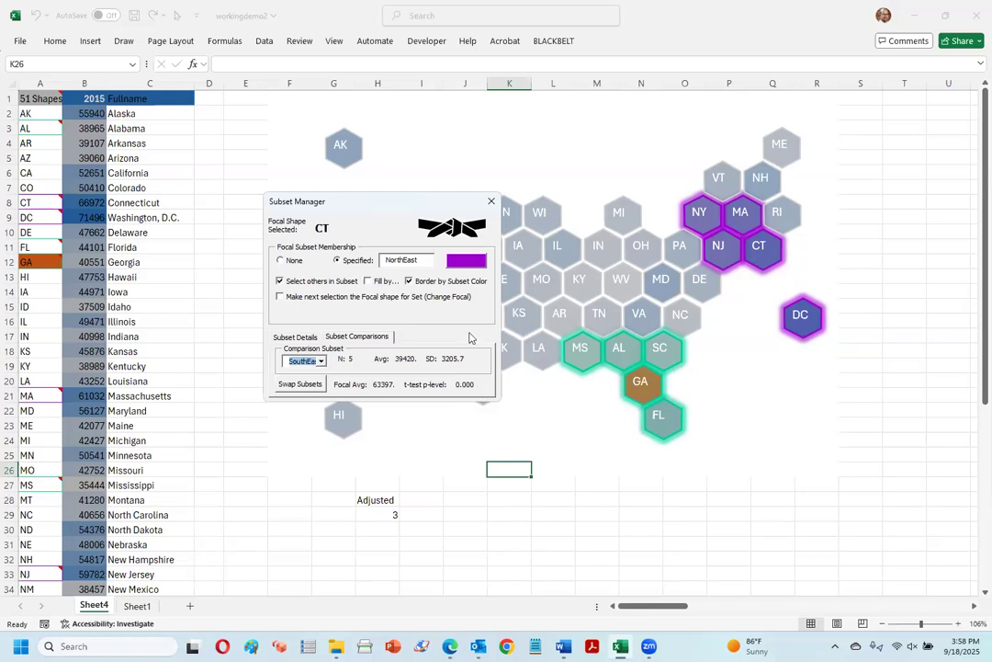
pyautogui.click(491, 204)
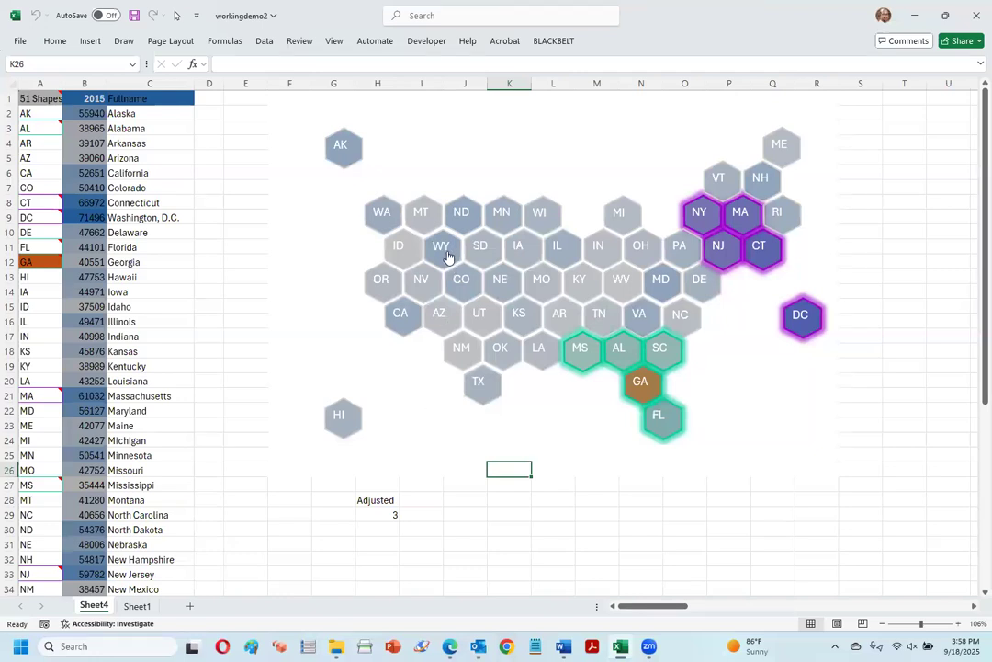
# Assign the WY hexagon to a specified subset named NorthWest with a golden-yellow subset color, bordered but not filled.
pyautogui.click(445, 252)
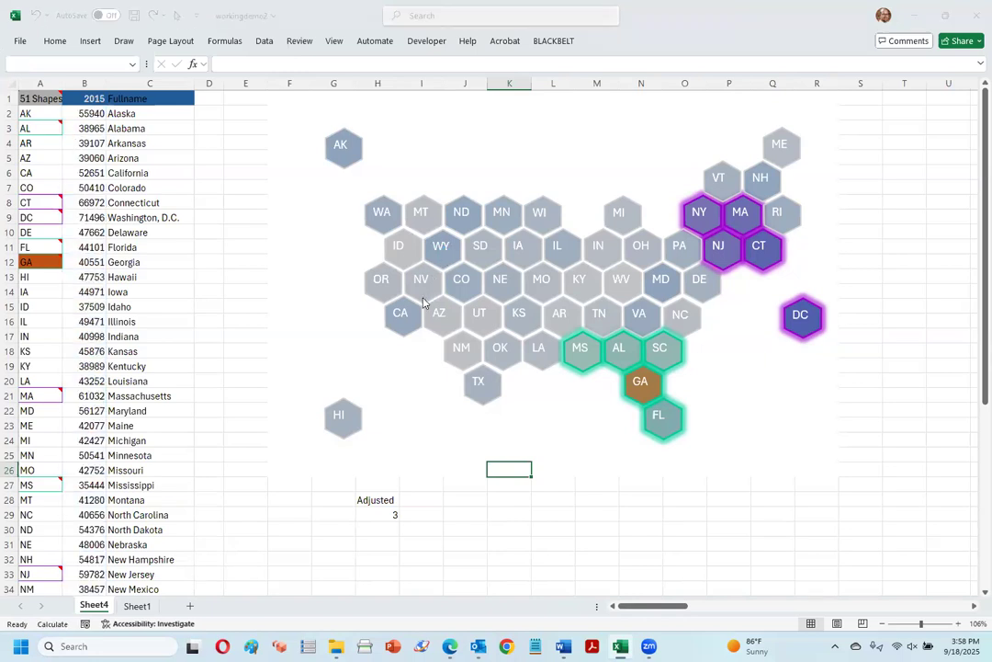
pyautogui.click(467, 279)
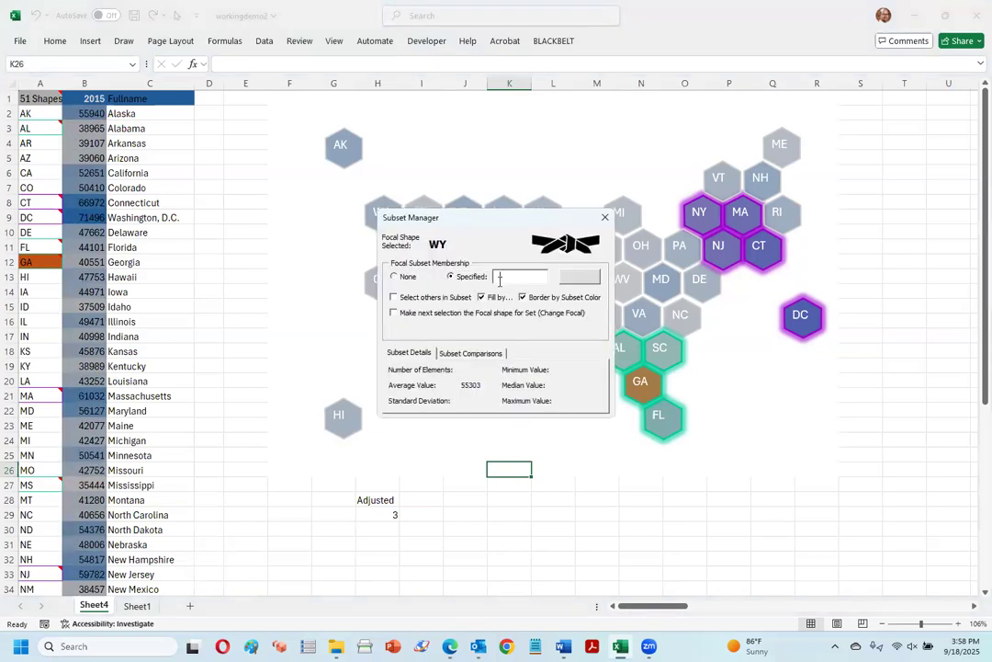
pyautogui.write('NorthWest')
pyautogui.click(481, 297)
pyautogui.click(572, 278)
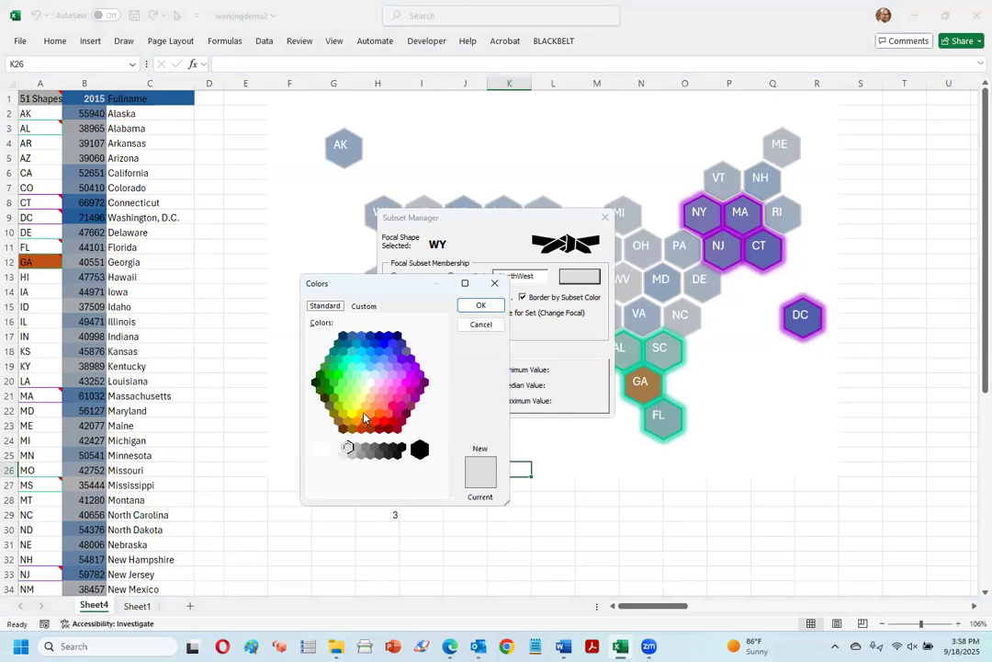
pyautogui.click(361, 412)
pyautogui.click(480, 307)
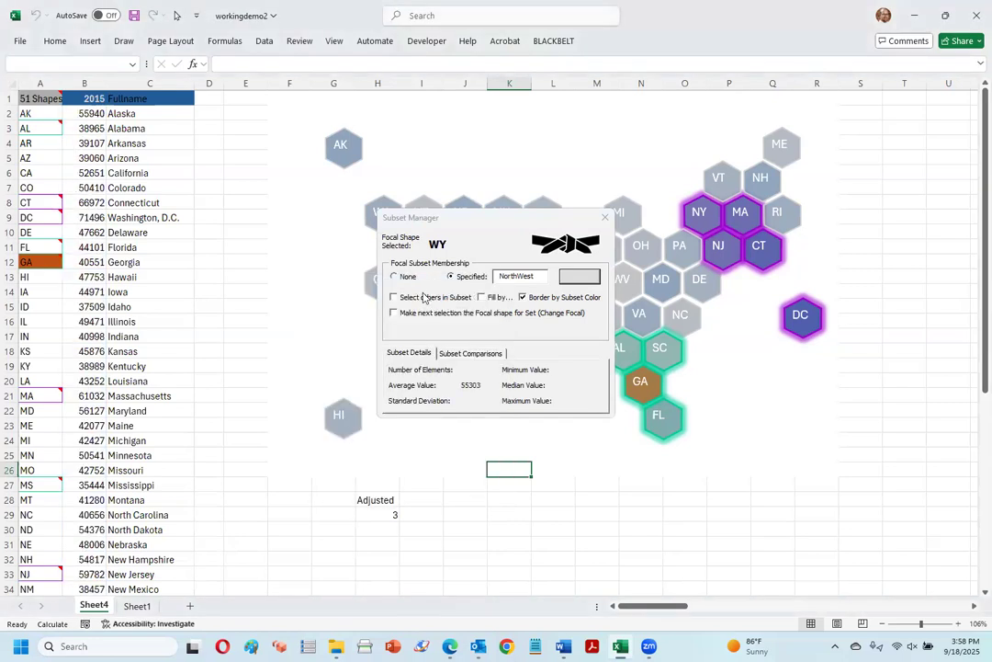
# Enable selecting others in the subset and add the MT, ID, WA, OR, NV, ND and AK hexagons to NorthWest.
pyautogui.click(446, 297)
pyautogui.moveTo(488, 221); pyautogui.dragTo(720, 249)
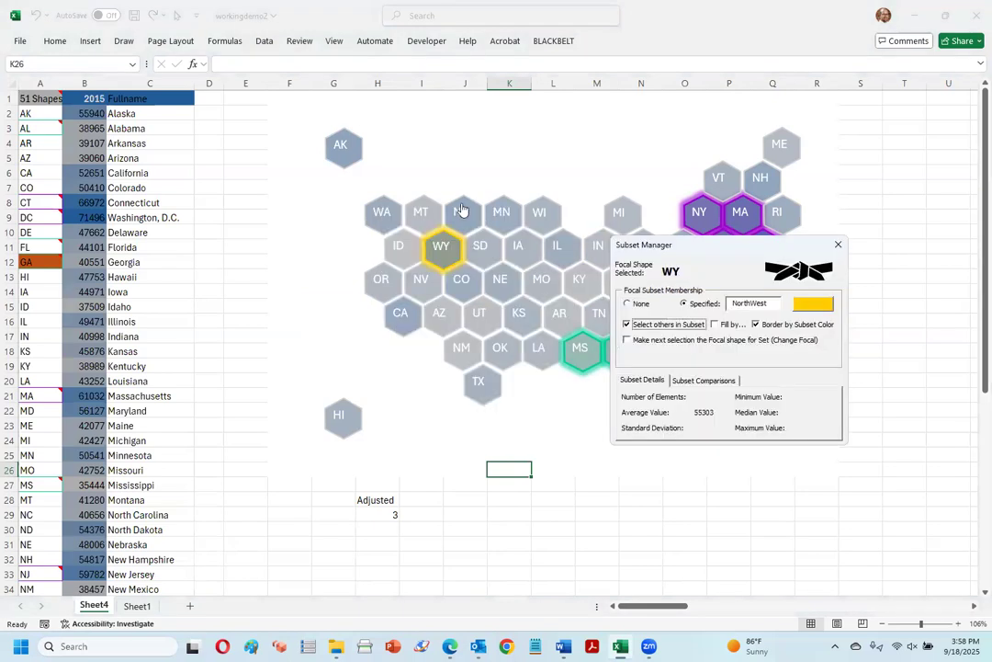
pyautogui.click(420, 217)
pyautogui.click(393, 250)
pyautogui.click(381, 212)
pyautogui.click(382, 279)
pyautogui.click(436, 294)
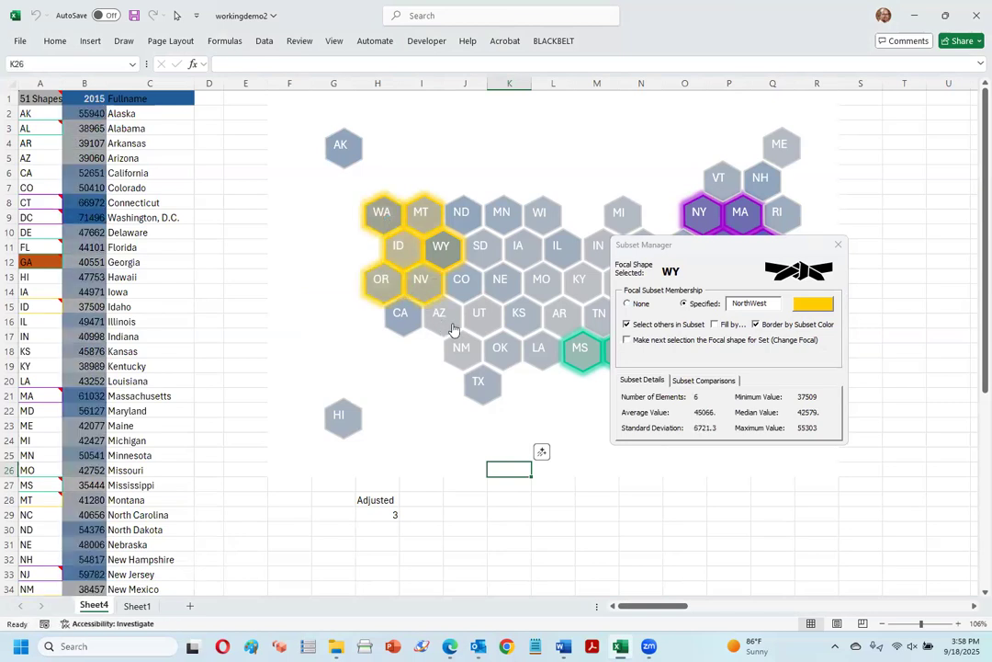
pyautogui.click(457, 226)
pyautogui.click(341, 147)
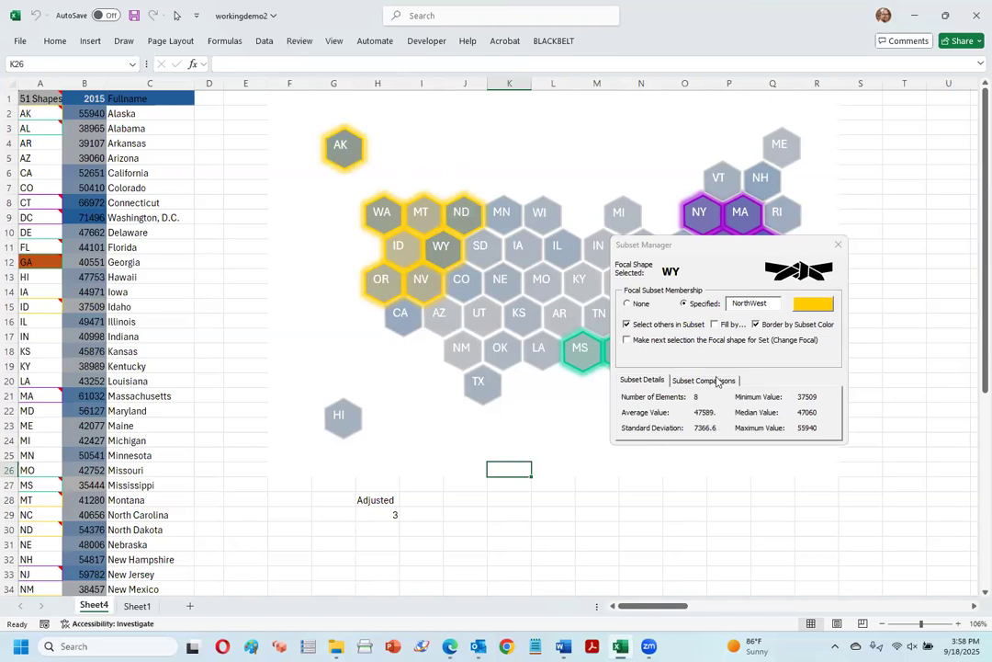
# Compare the NorthWest subset's 2015 values against SouthEast and against NorthEast, and close the Subset Manager.
pyautogui.click(689, 384)
pyautogui.click(668, 404)
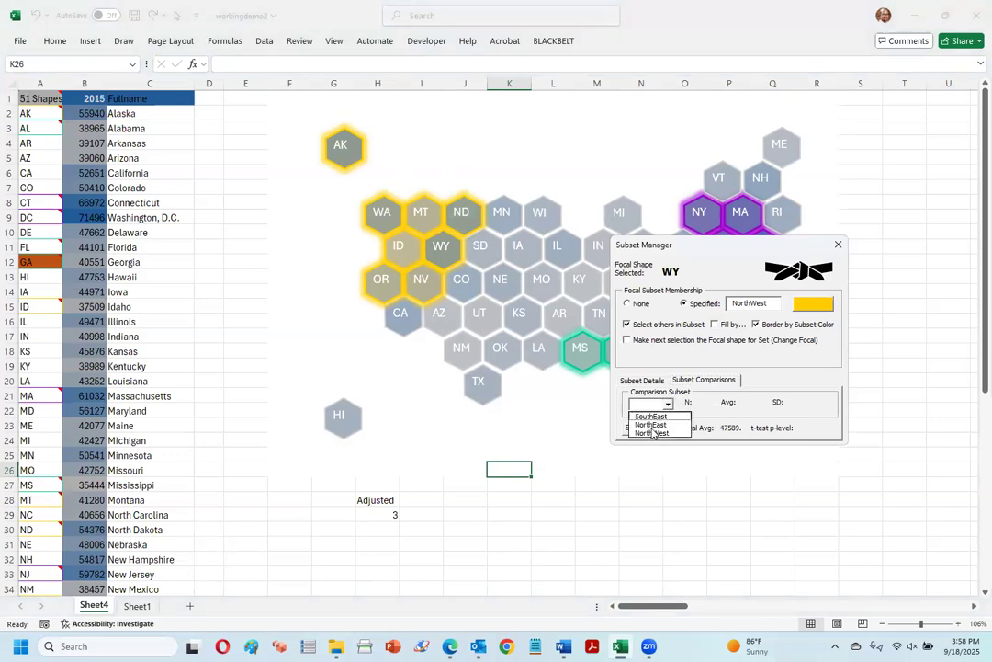
pyautogui.click(652, 417)
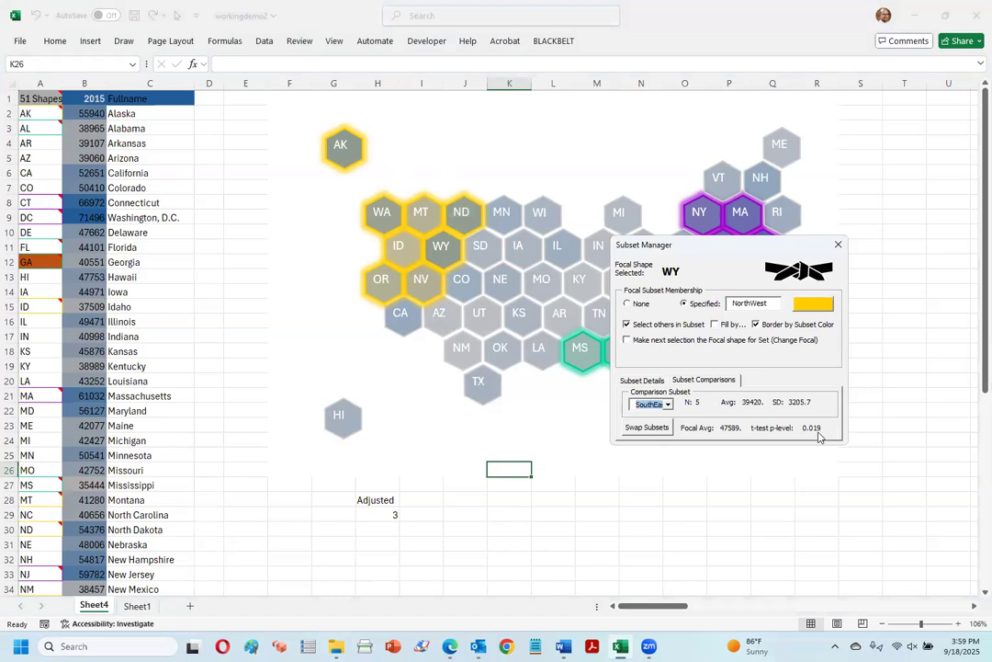
pyautogui.click(669, 405)
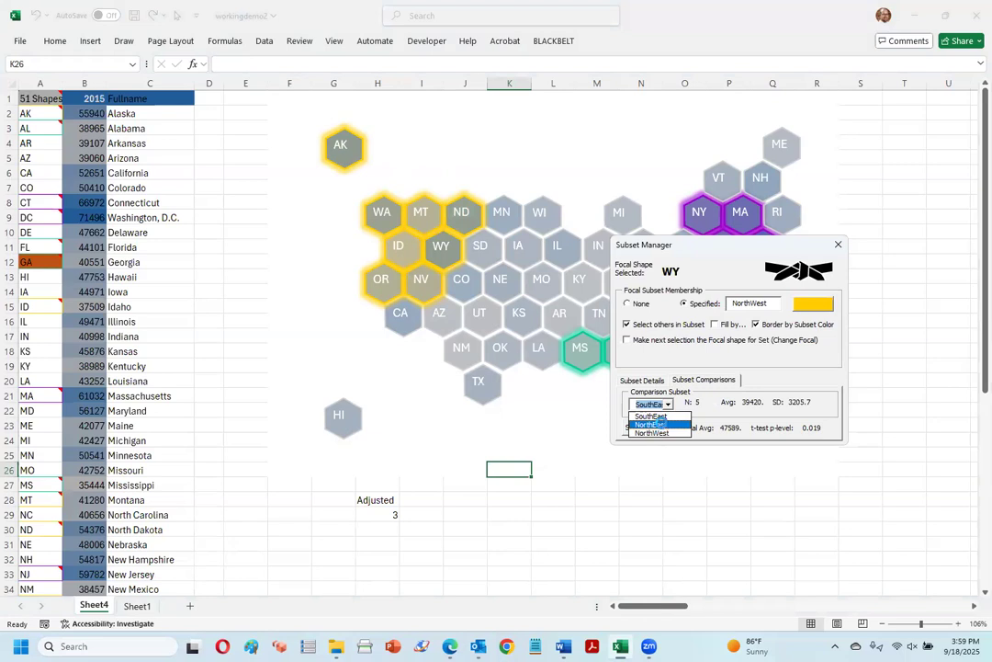
pyautogui.click(663, 425)
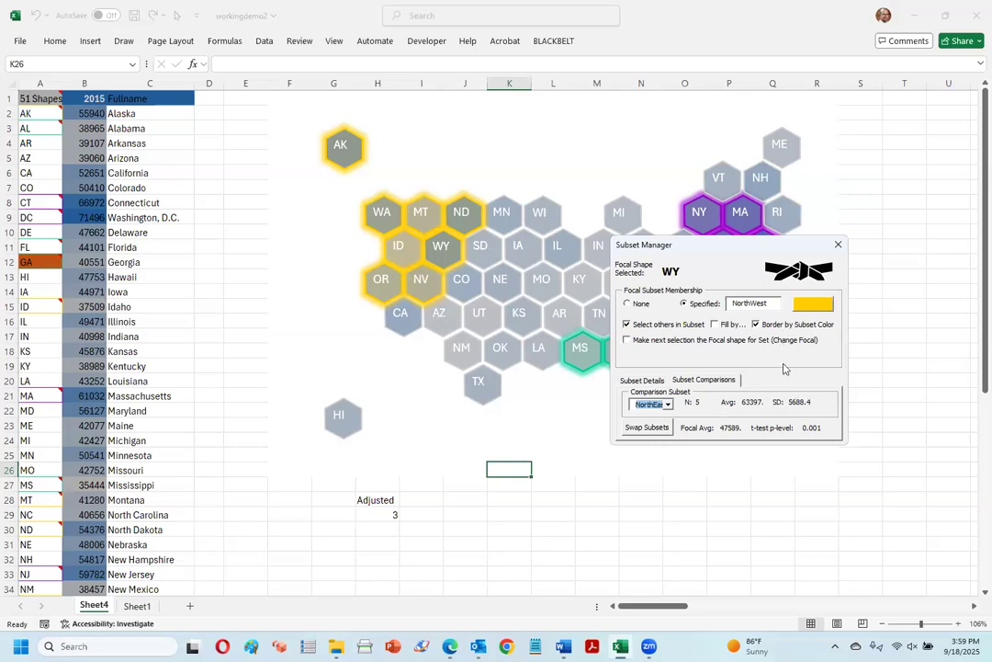
pyautogui.click(839, 245)
pyautogui.click(868, 409)
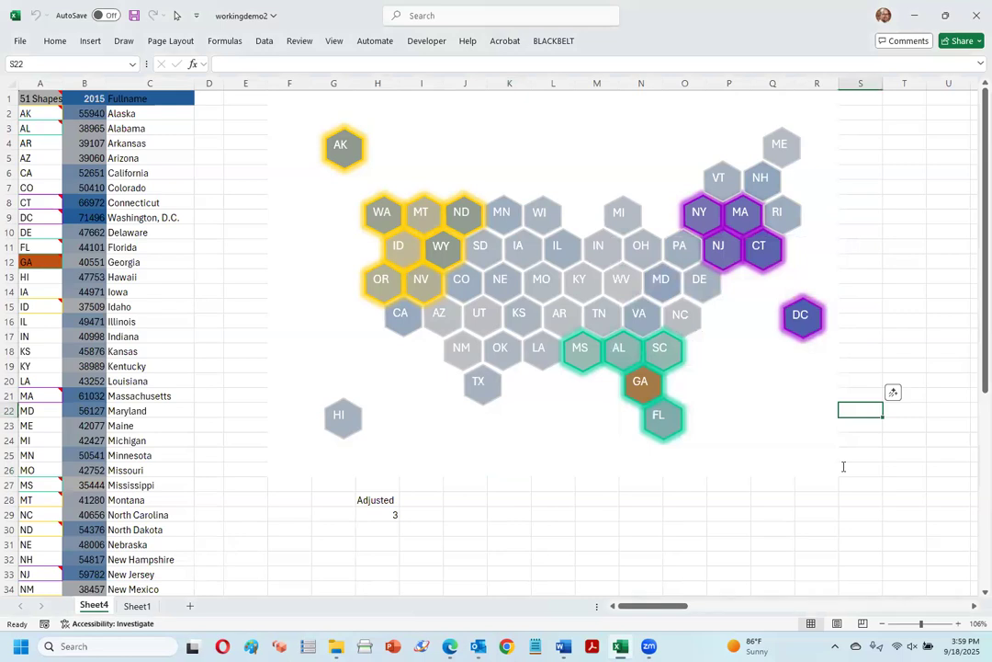